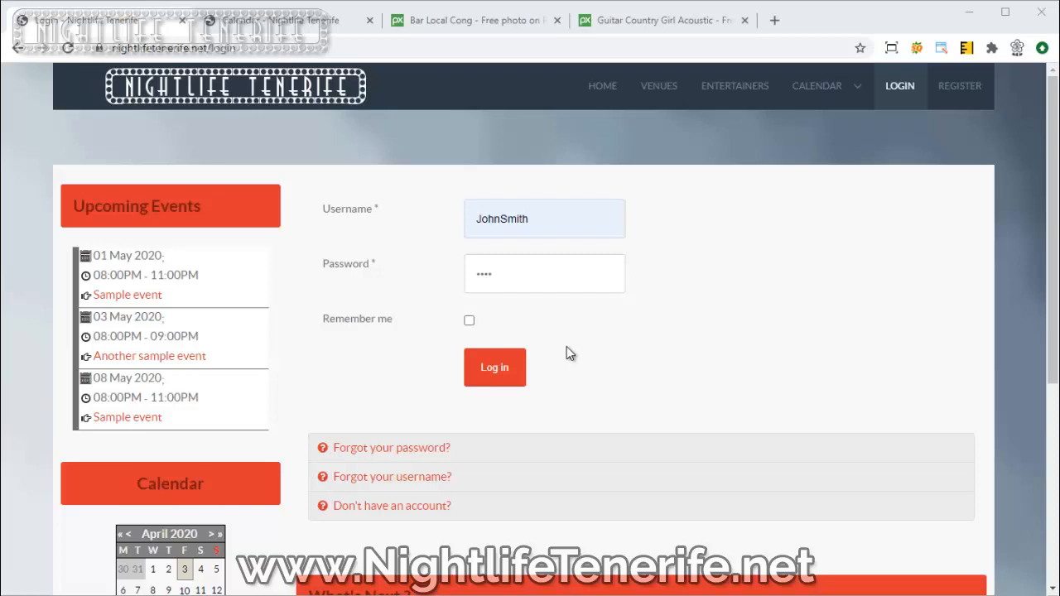
Step: Log in to the site with the prefilled credentials and open a new article form, fitting its window on the screen
left_click(494, 373)
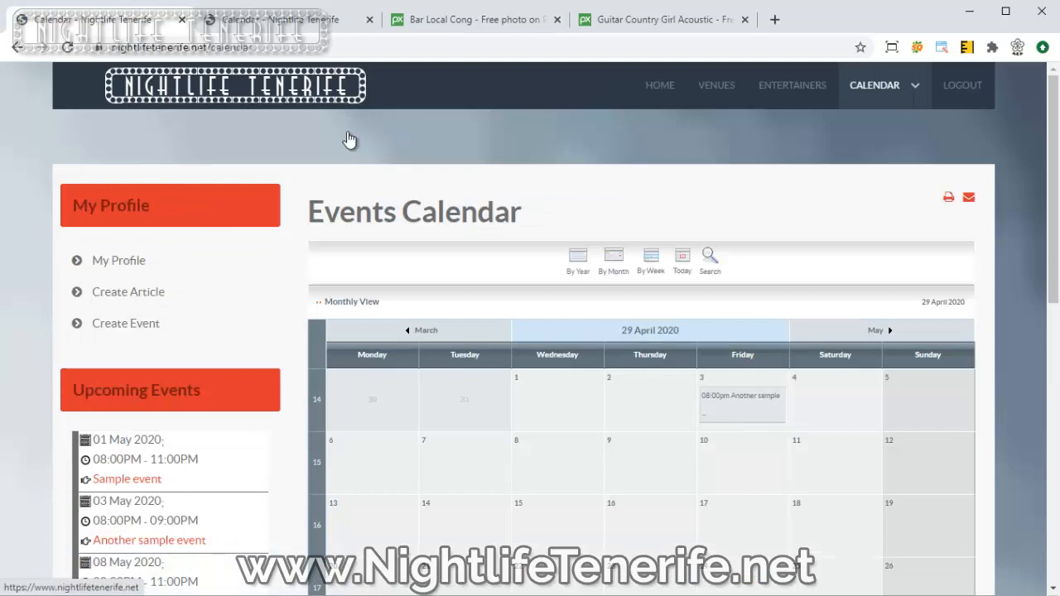
left_click(128, 293)
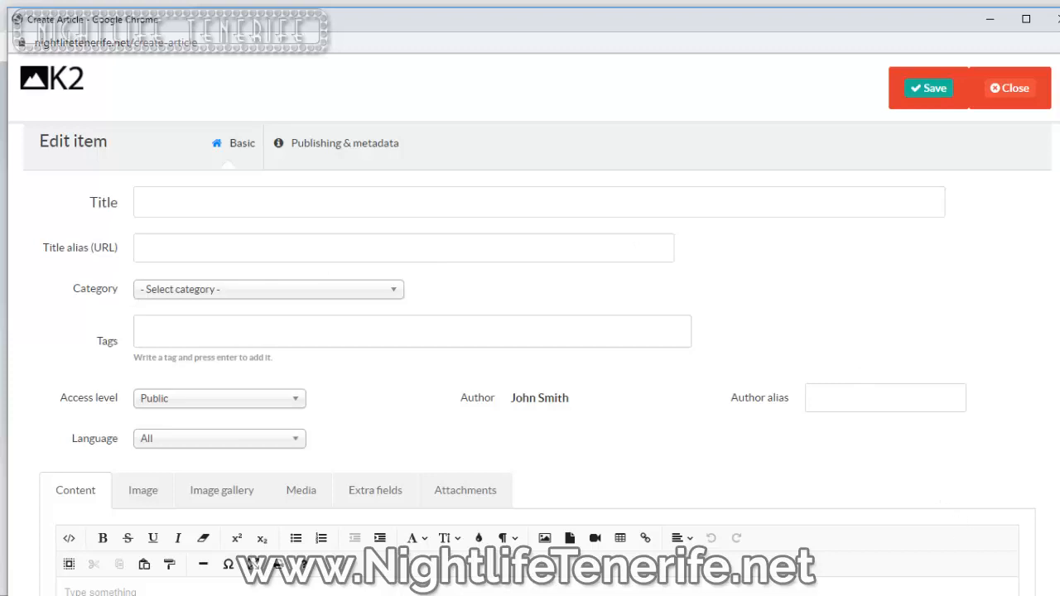
left_click_drag(1059, 595, 1047, 584)
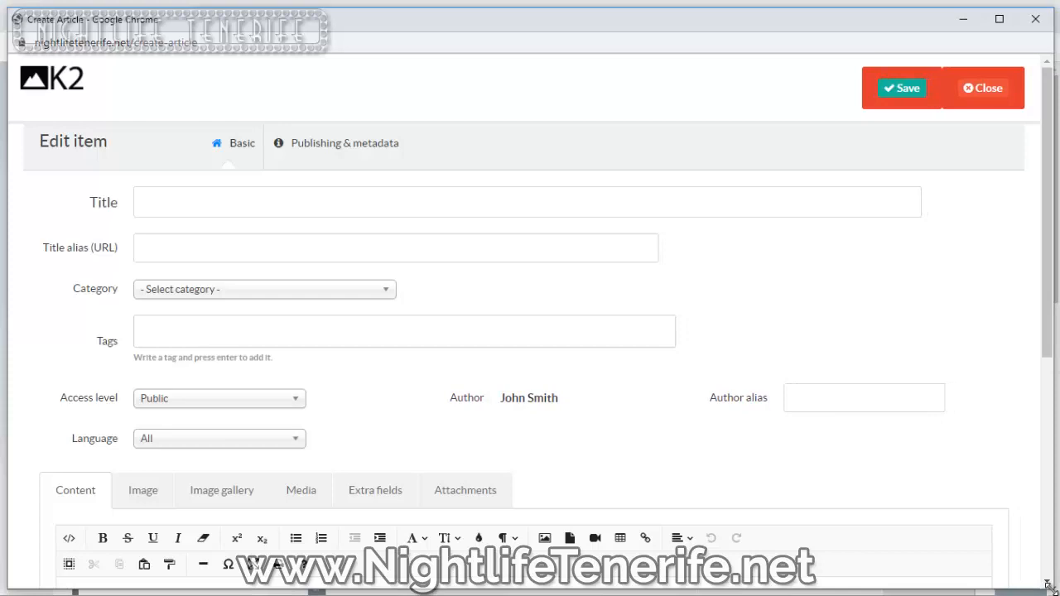
Step: Title the new article "A new sample article" and assign it to the Venues category
left_click(370, 197)
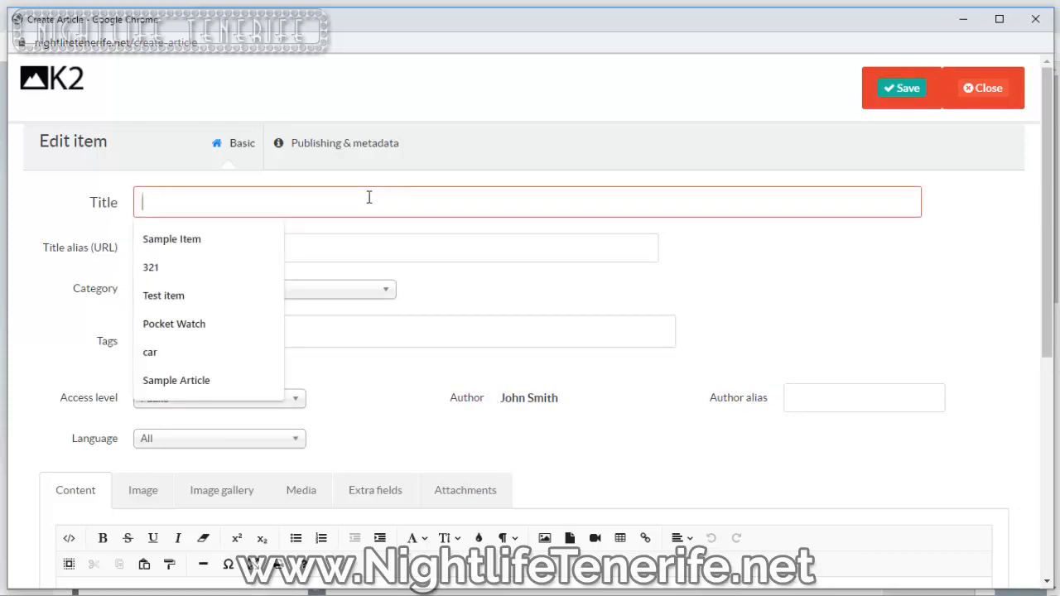
type("A new samp")
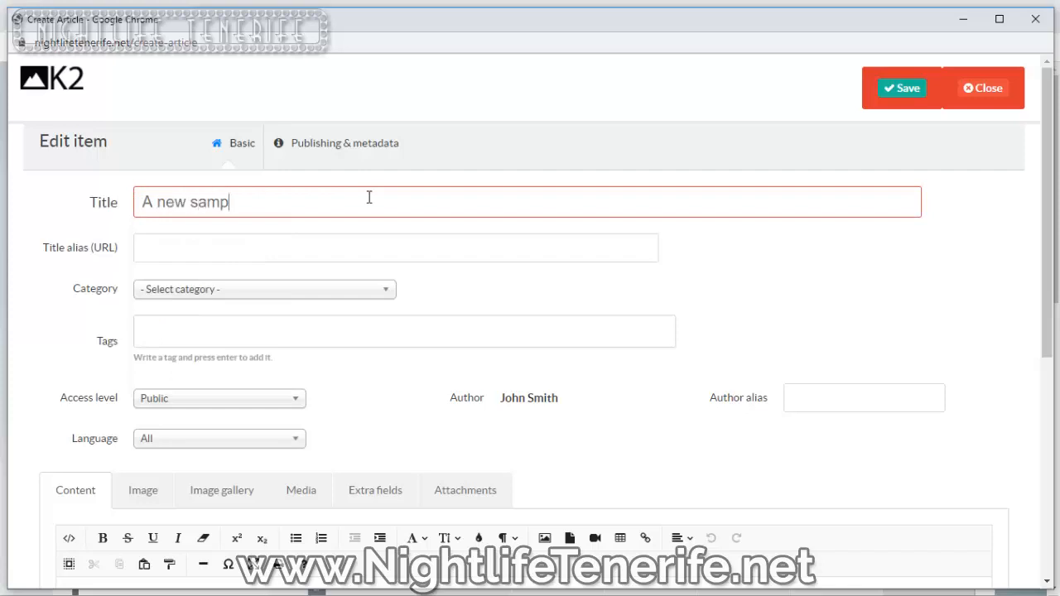
type("le article")
left_click(317, 292)
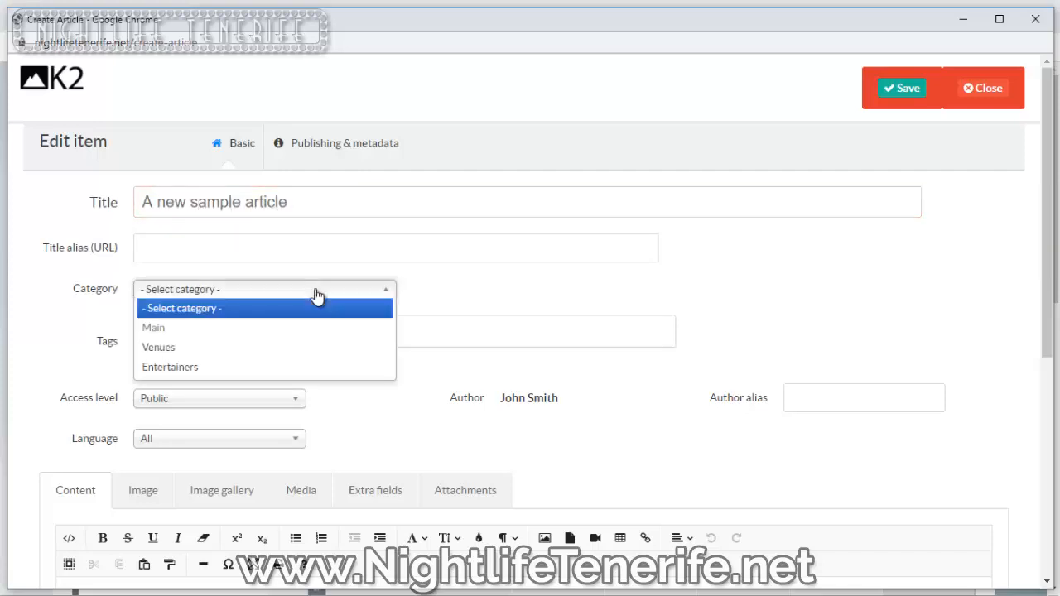
left_click(192, 348)
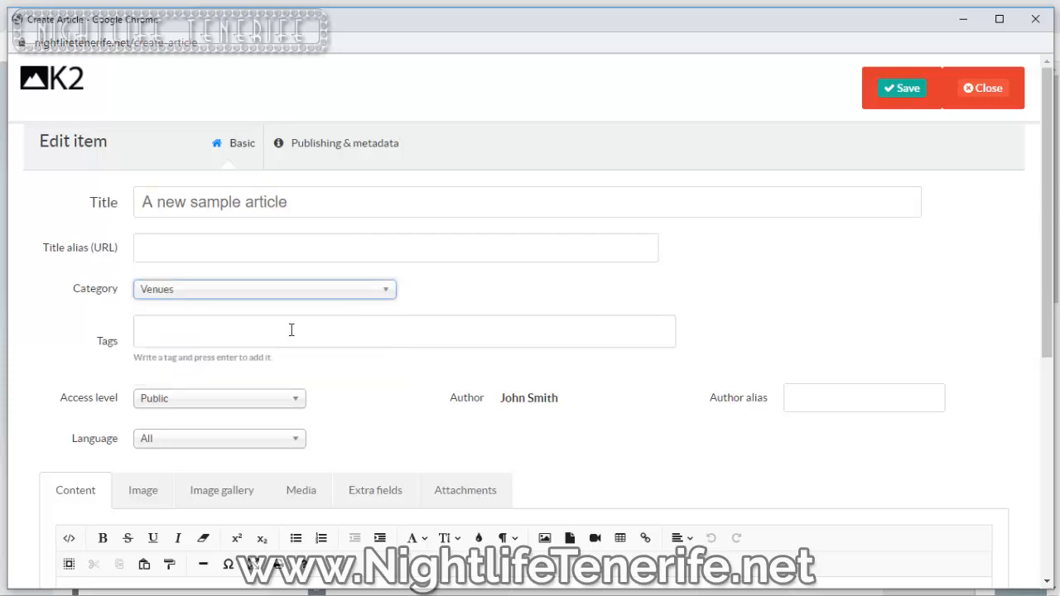
Step: Write "some text for the article or venue here." as the article's content, leaving the font size as it is
scroll(323, 330, "down", 2)
scroll(326, 331, "down", 2)
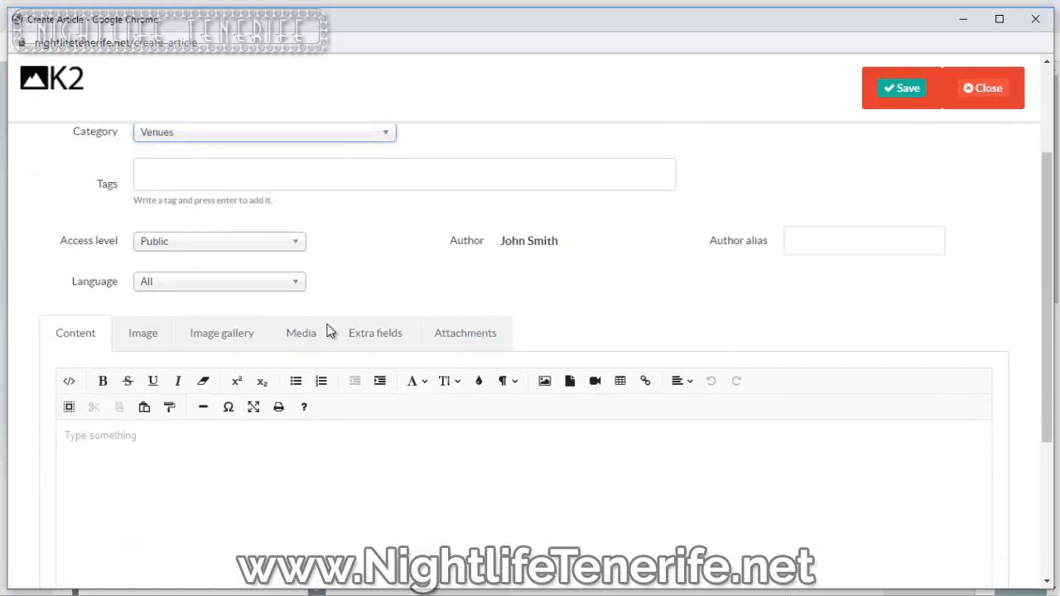
left_click(292, 495)
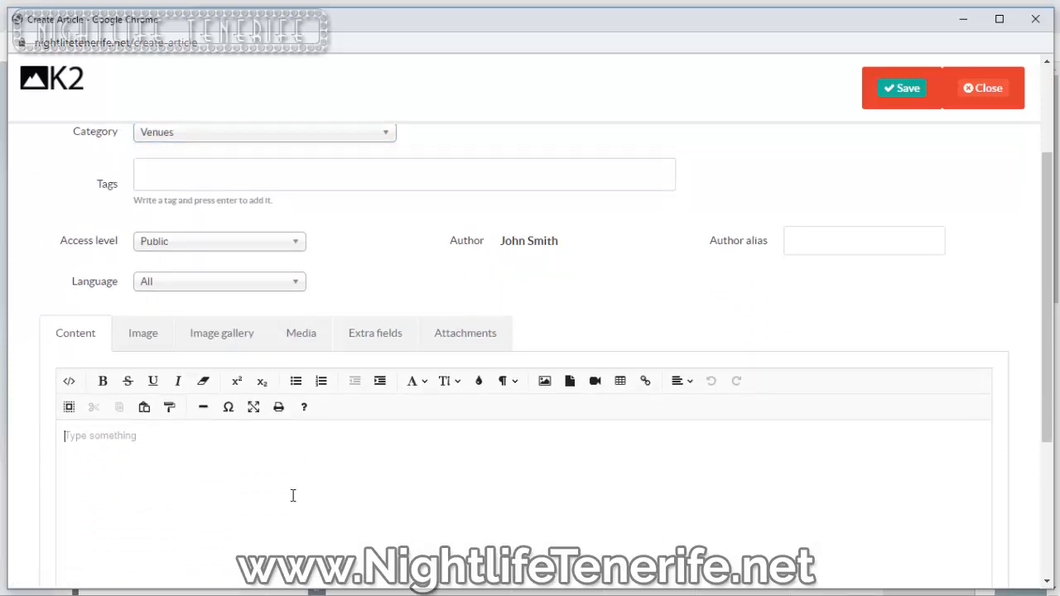
type("some text for the article or")
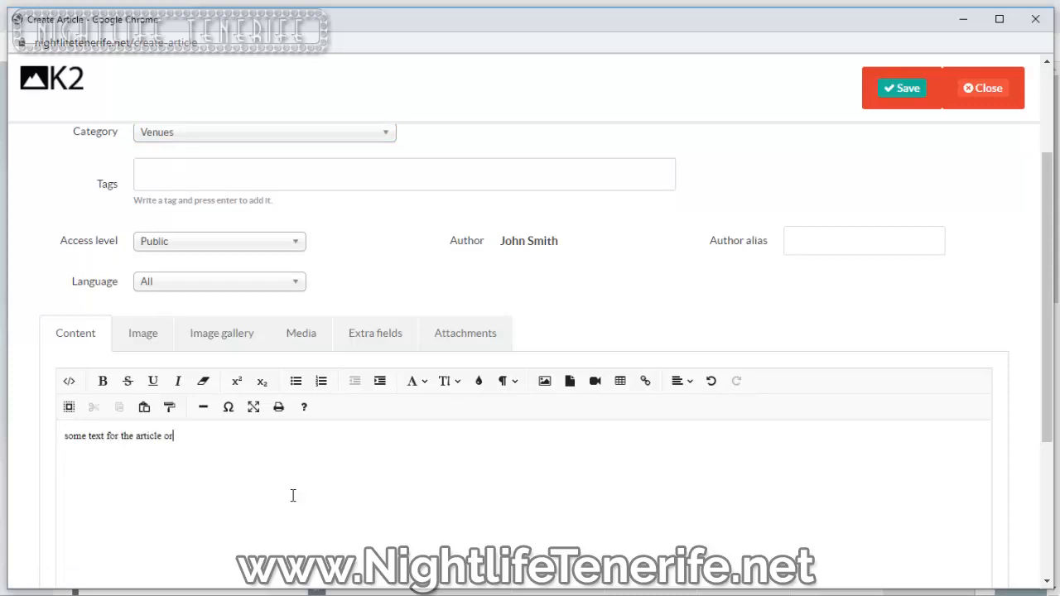
type(" tenue here.")
left_click(457, 383)
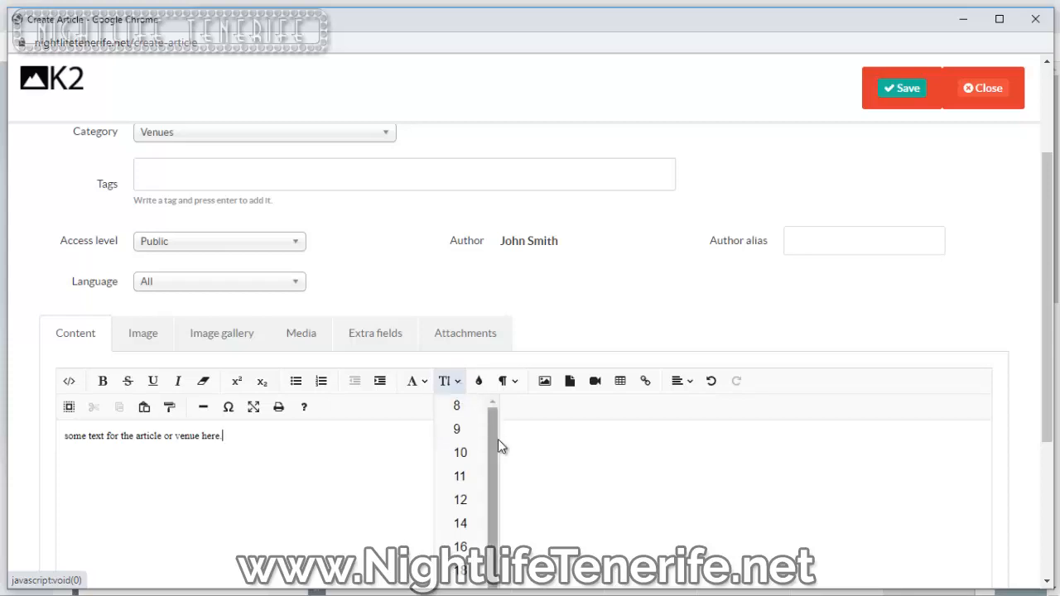
left_click(568, 445)
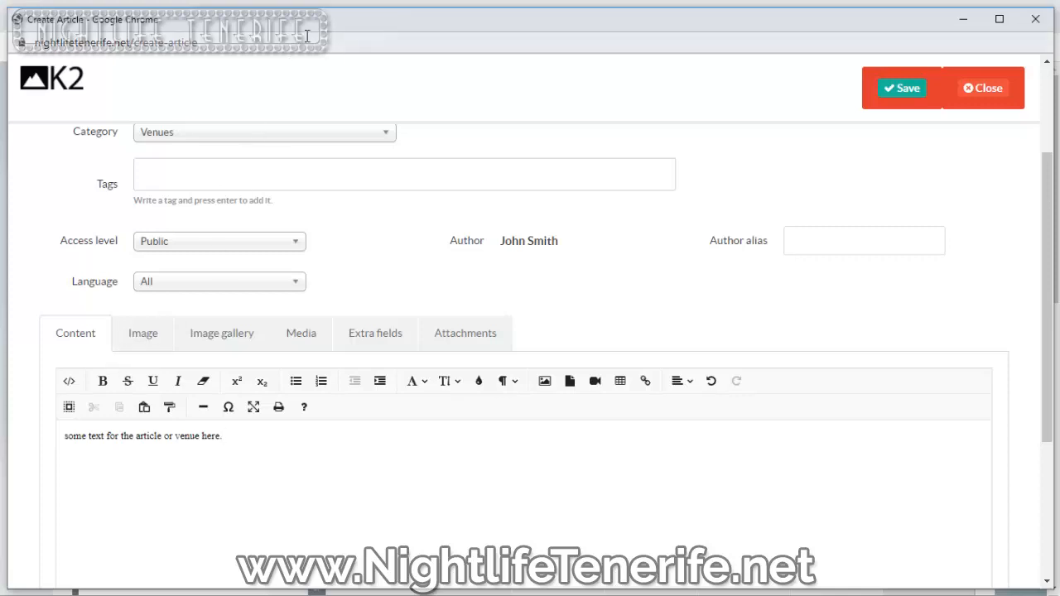
Step: Uncover the main browser window and copy the image address of the bar photo on Pixabay
left_click_drag(322, 26, 397, 236)
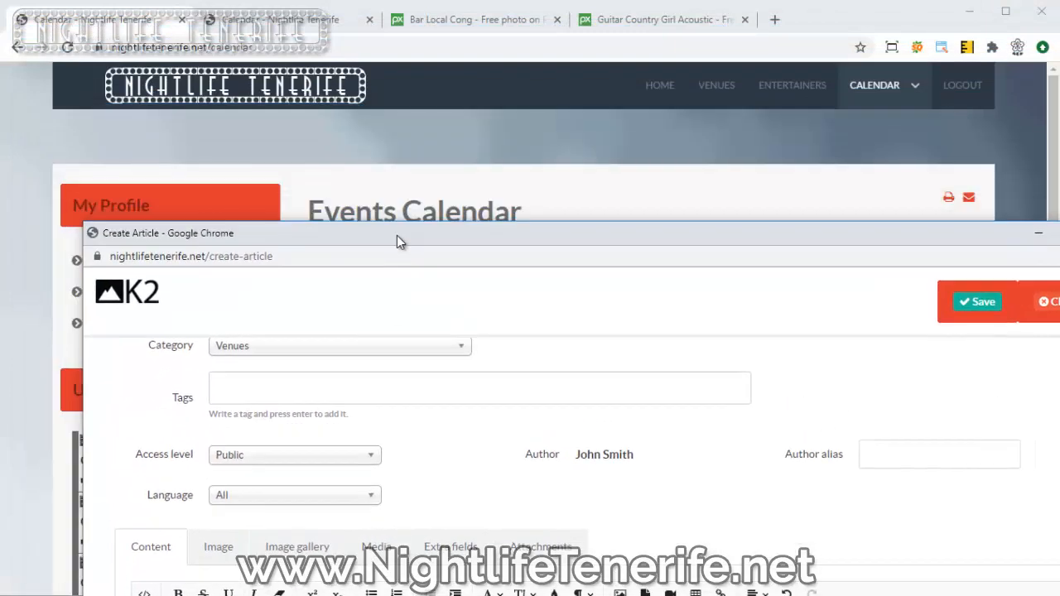
left_click(450, 22)
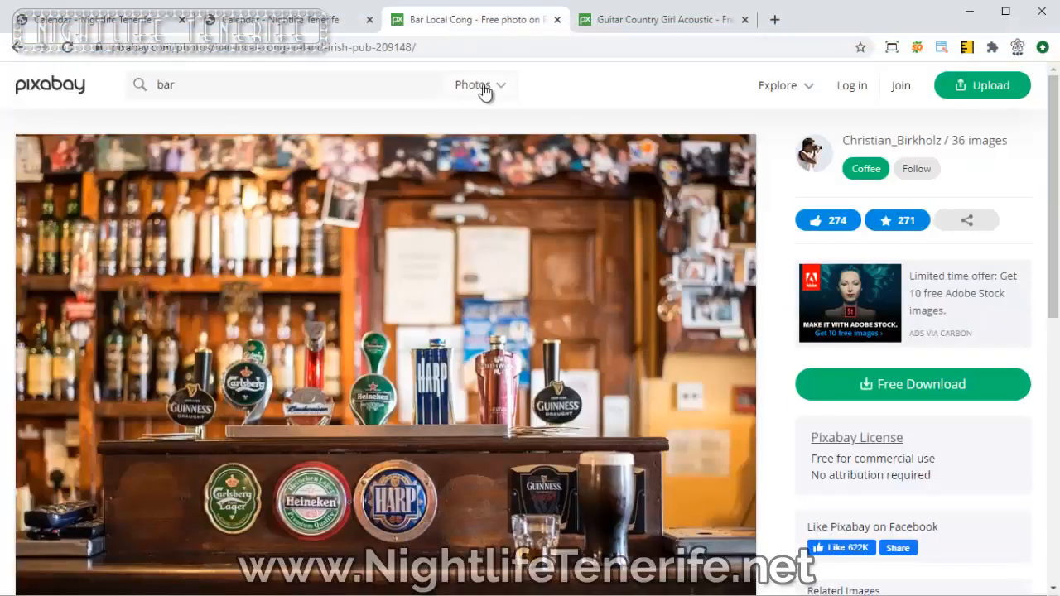
right_click(364, 374)
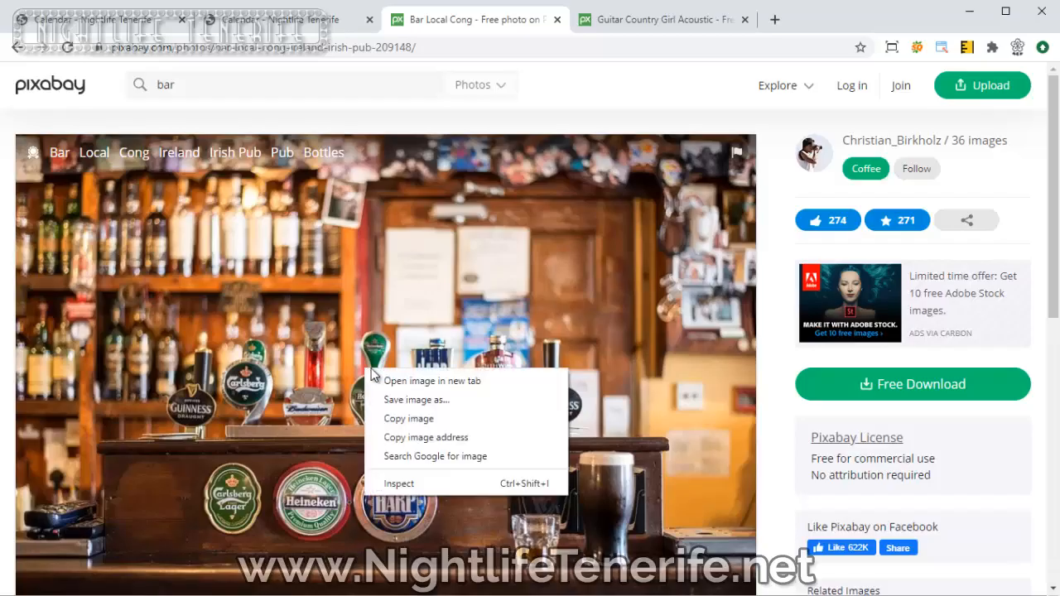
left_click(422, 439)
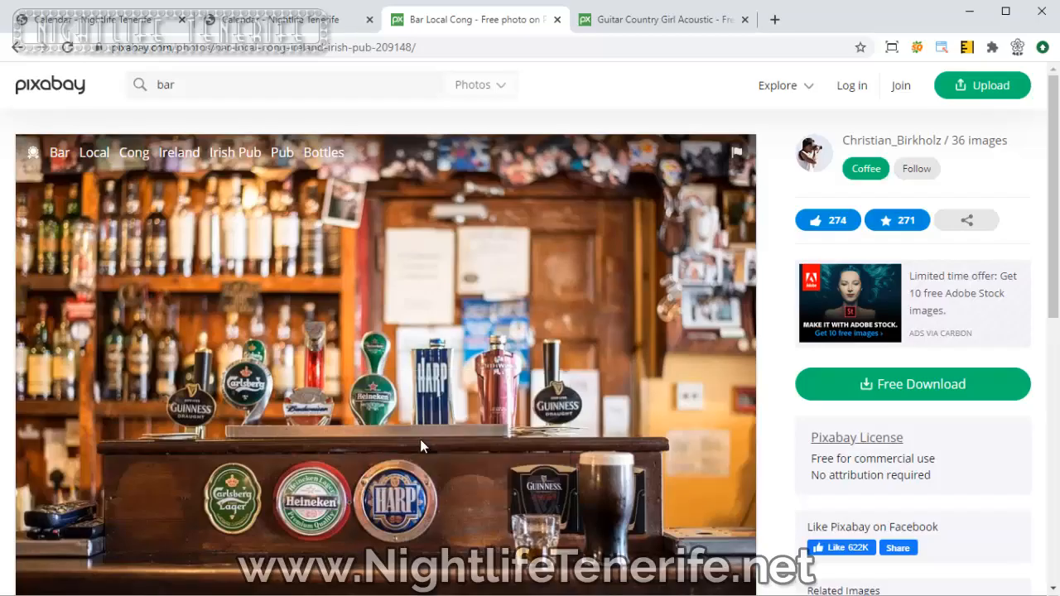
Step: Return to the article form and load the item image from the copied Pixabay address of the bar photo
key("alt+Tab")
left_click_drag(609, 238, 532, 18)
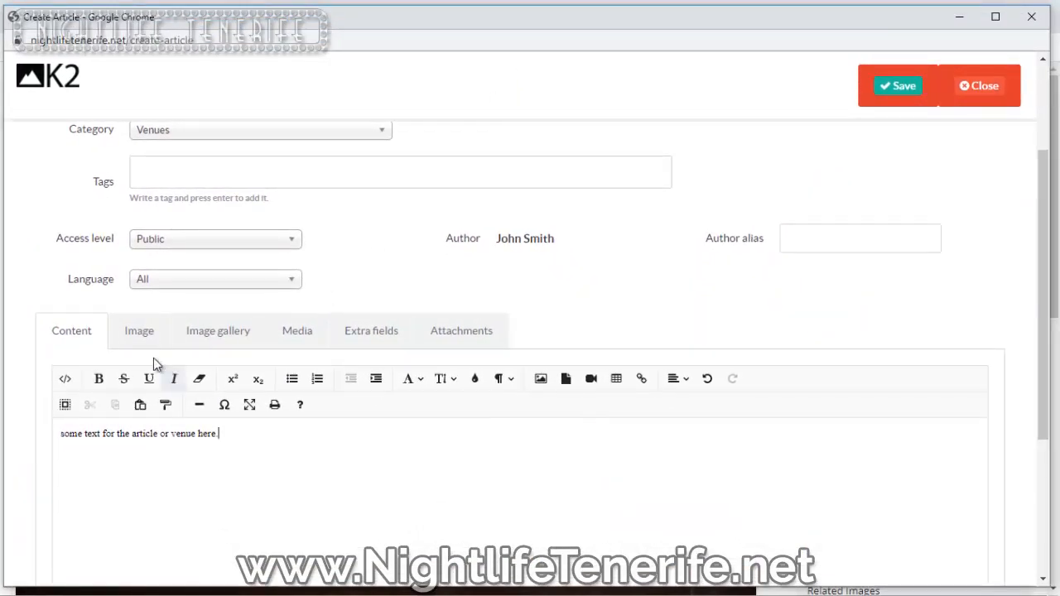
left_click(131, 332)
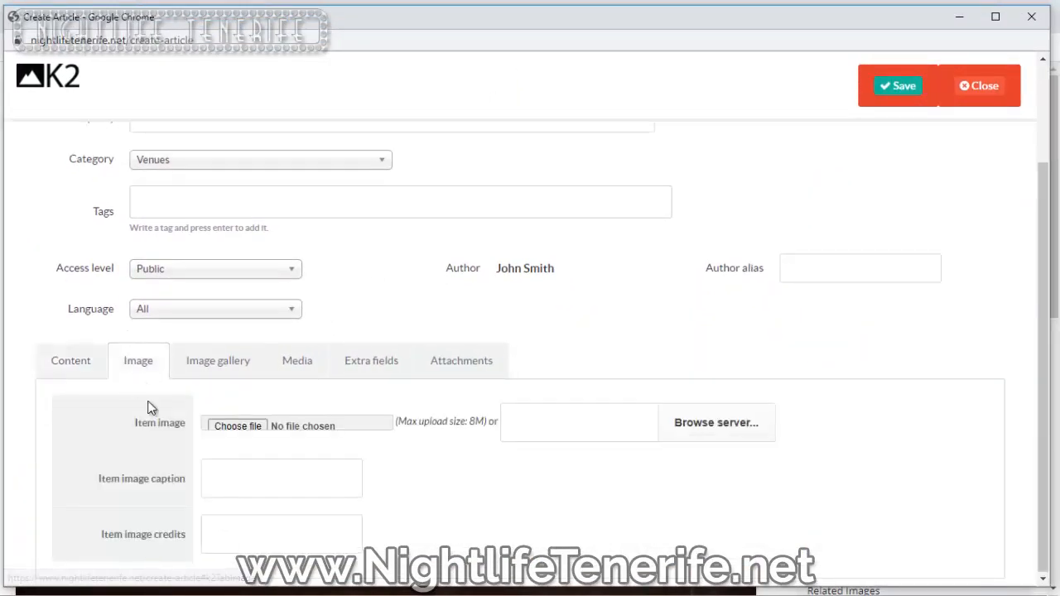
left_click(256, 427)
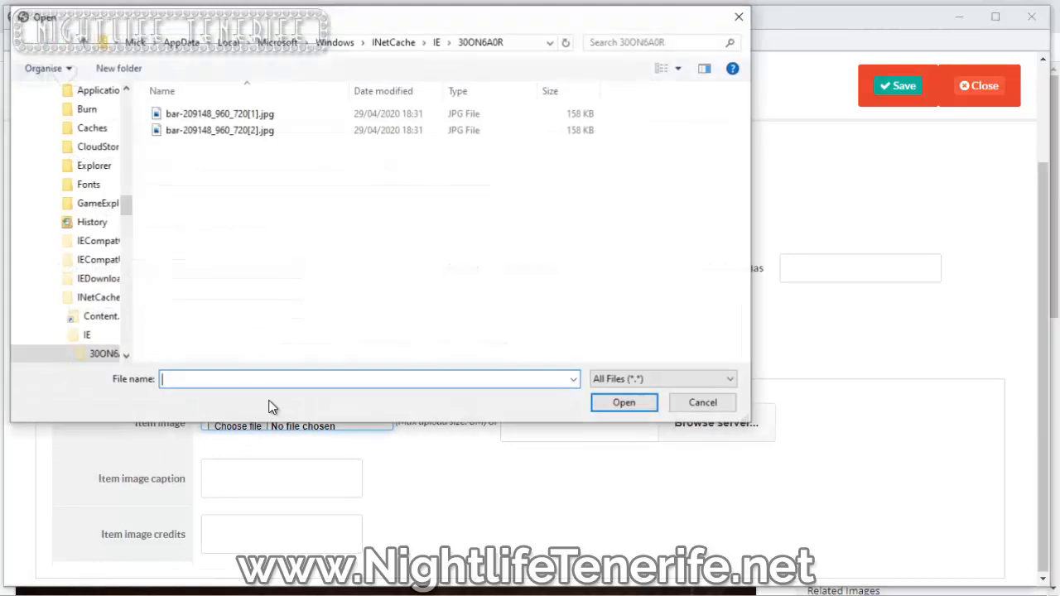
right_click(284, 379)
left_click(329, 444)
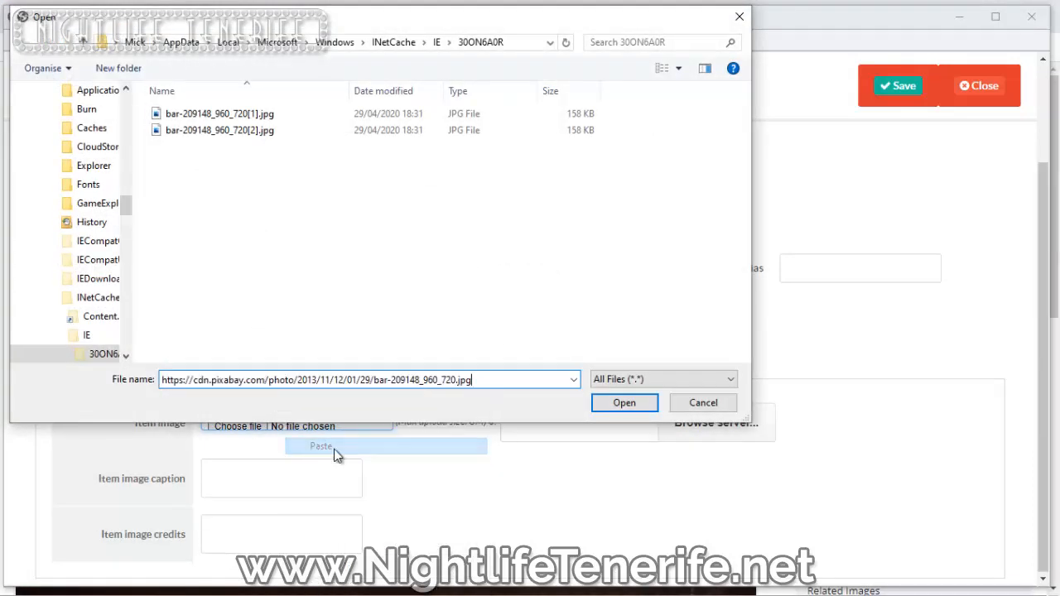
left_click(613, 405)
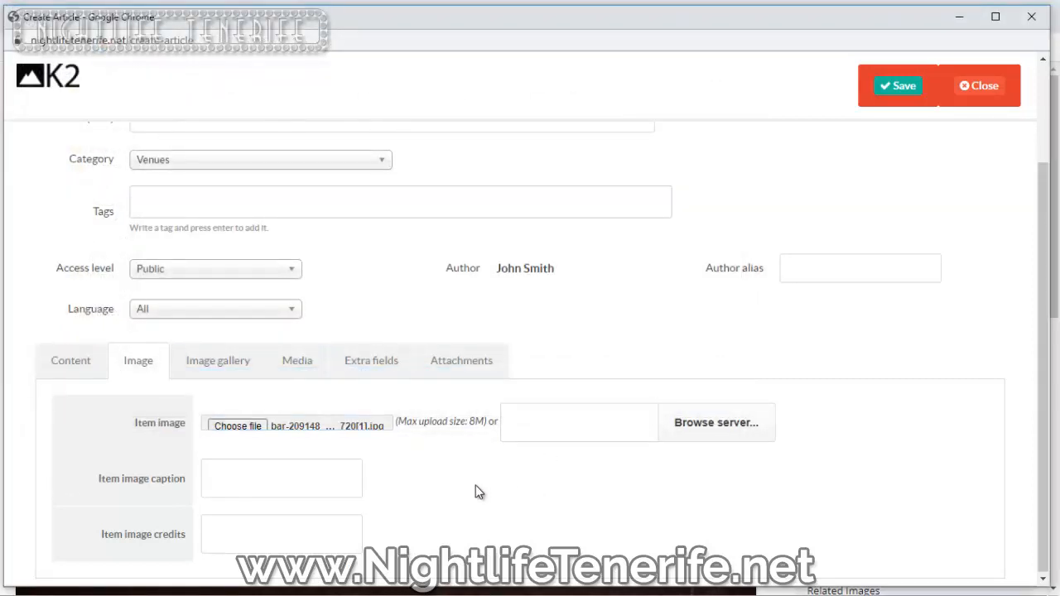
Step: Look over the article's title, category and content, and save the new article
left_click(75, 373)
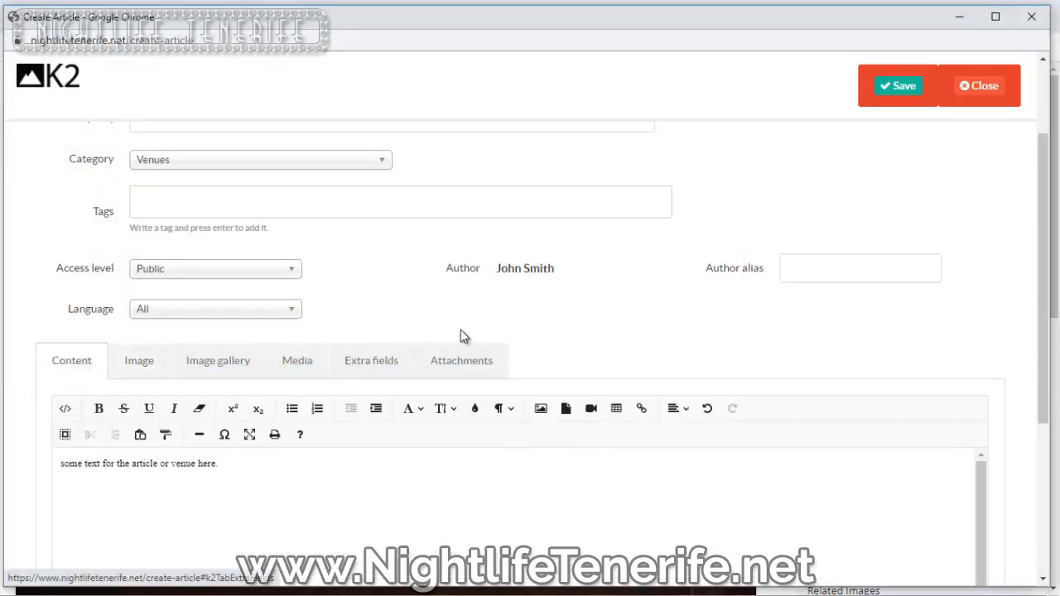
scroll(630, 321, "up", 2)
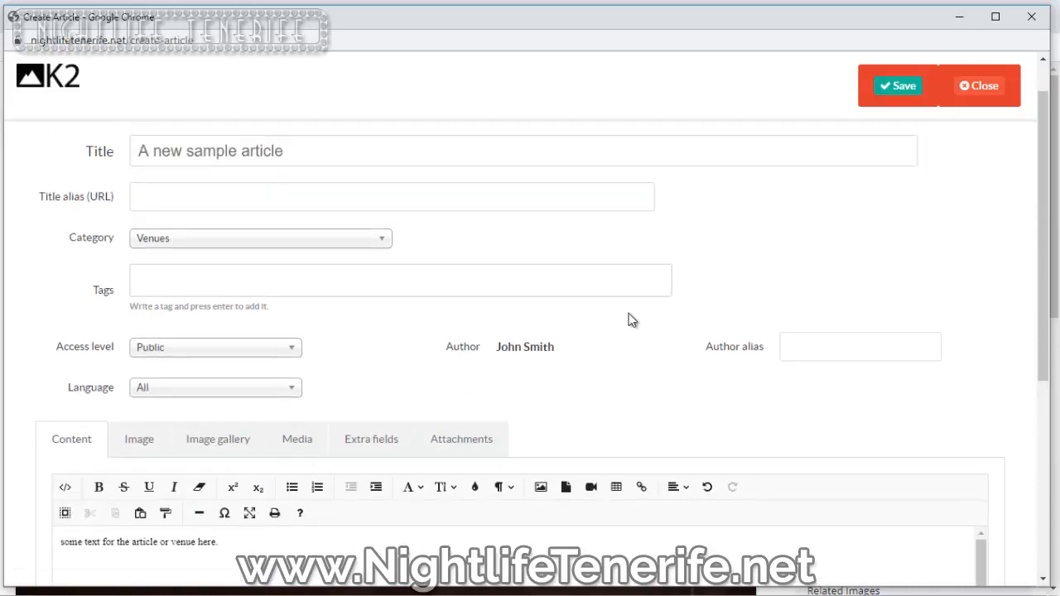
scroll(696, 256, "down", 4)
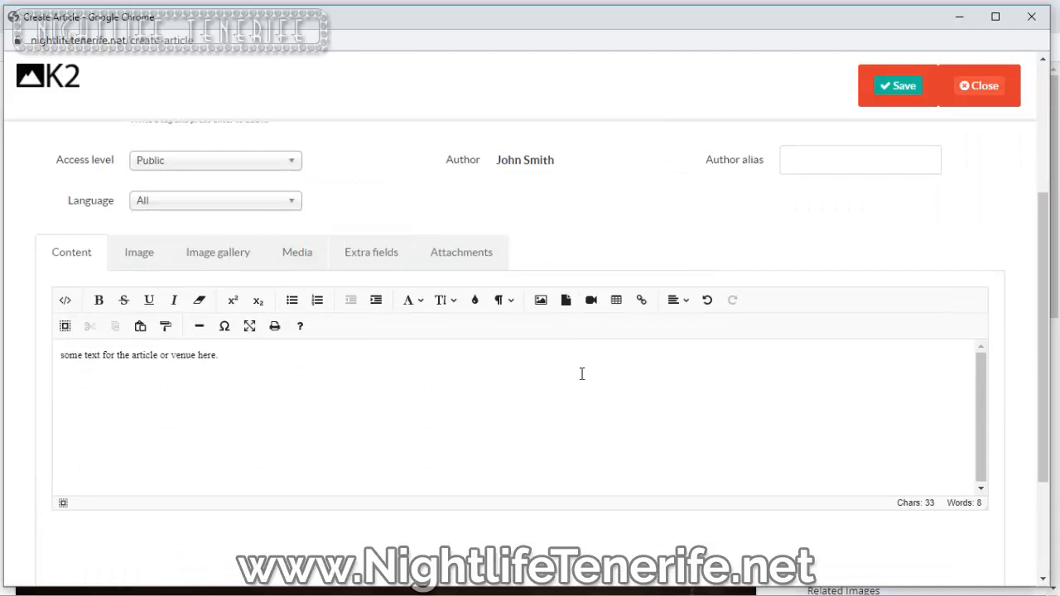
left_click(904, 90)
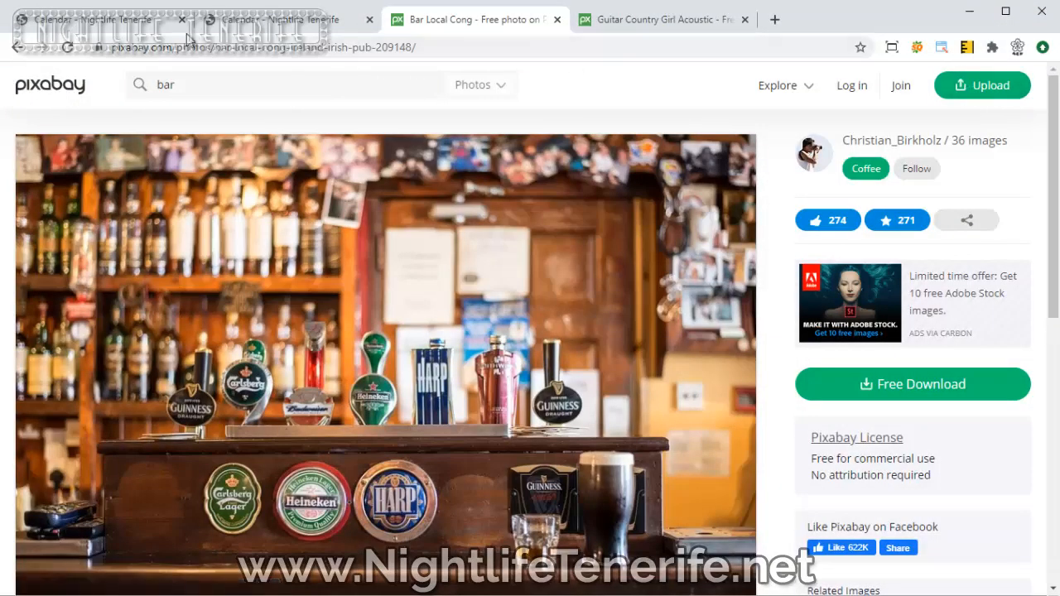
Step: Refresh the site's Venues listing and open the full page of "A new sample article"
left_click(123, 24)
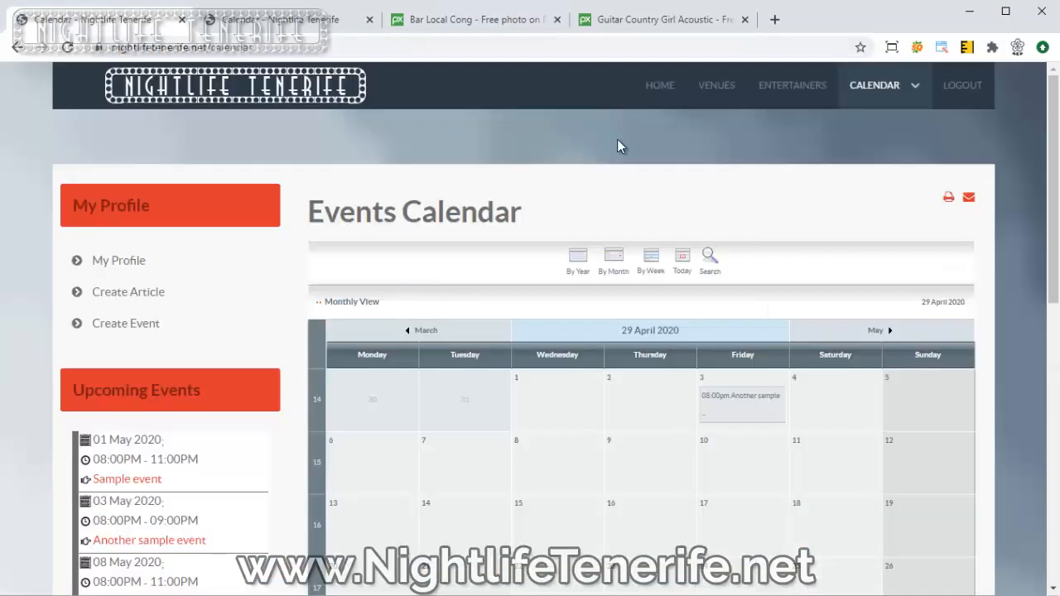
left_click(718, 85)
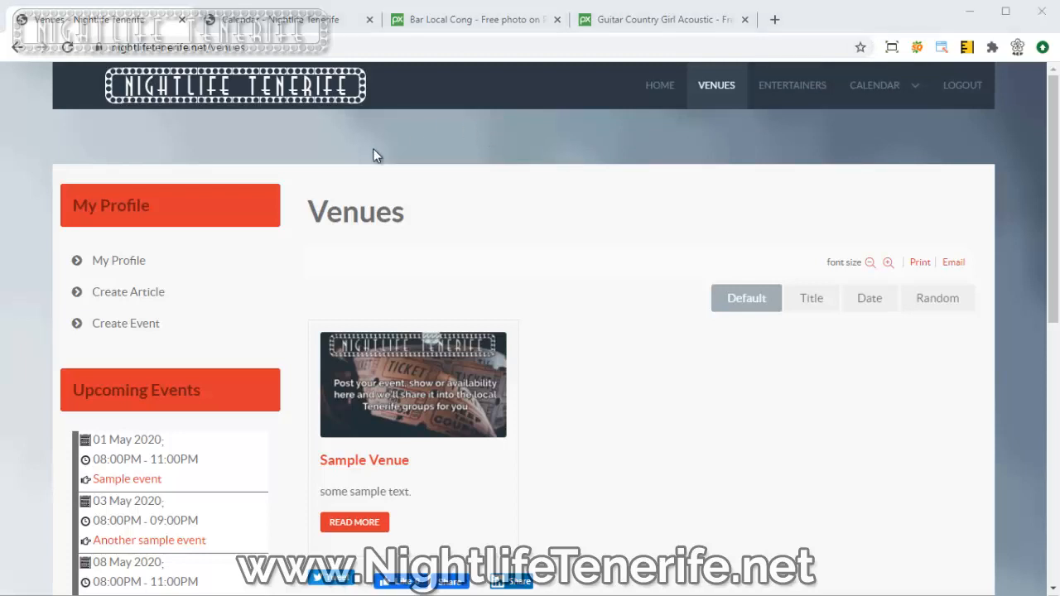
left_click(67, 47)
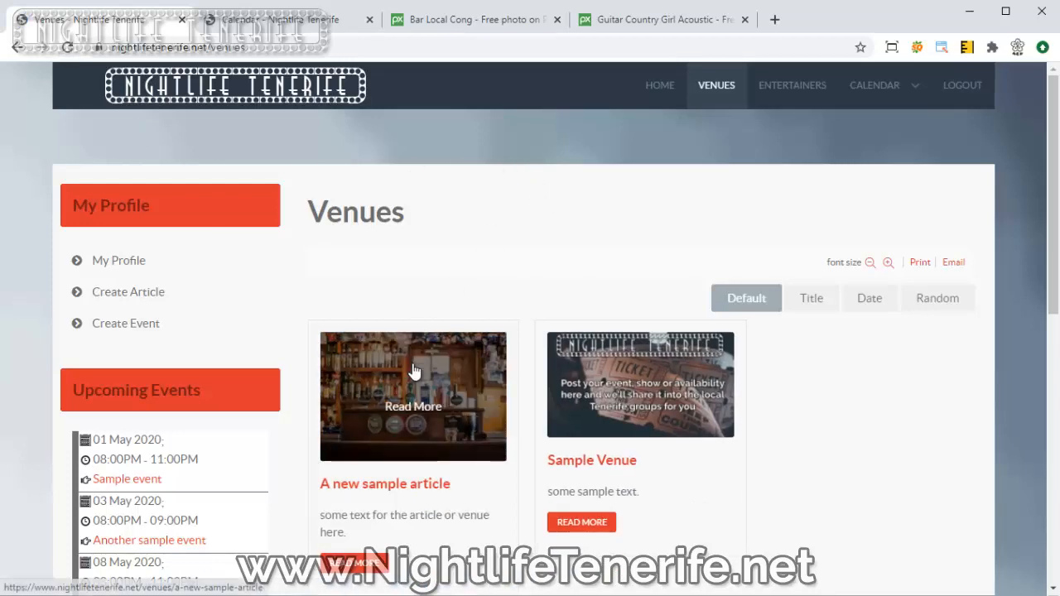
scroll(443, 265, "down", 2)
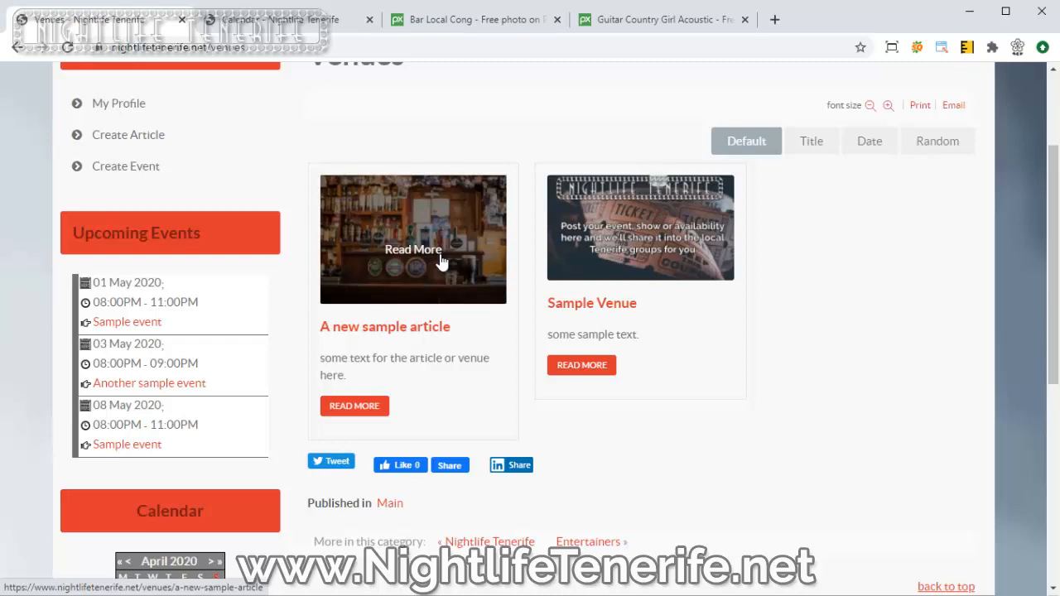
left_click(442, 262)
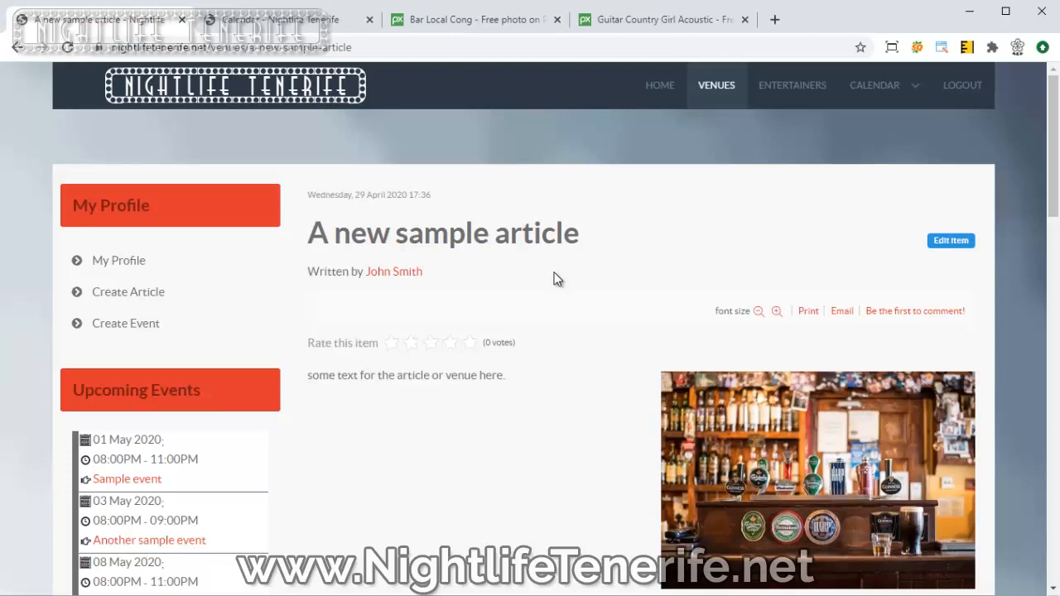
Step: Open the article for editing and examine its image, content and media settings, including the third-party media service option
left_click(950, 244)
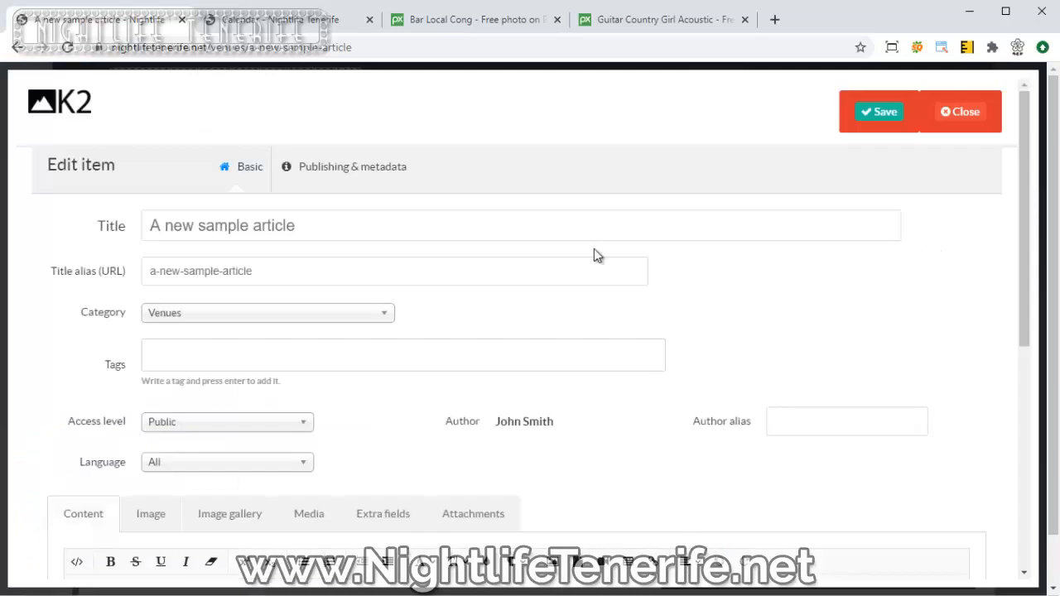
scroll(601, 272, "down", 2)
left_click(157, 362)
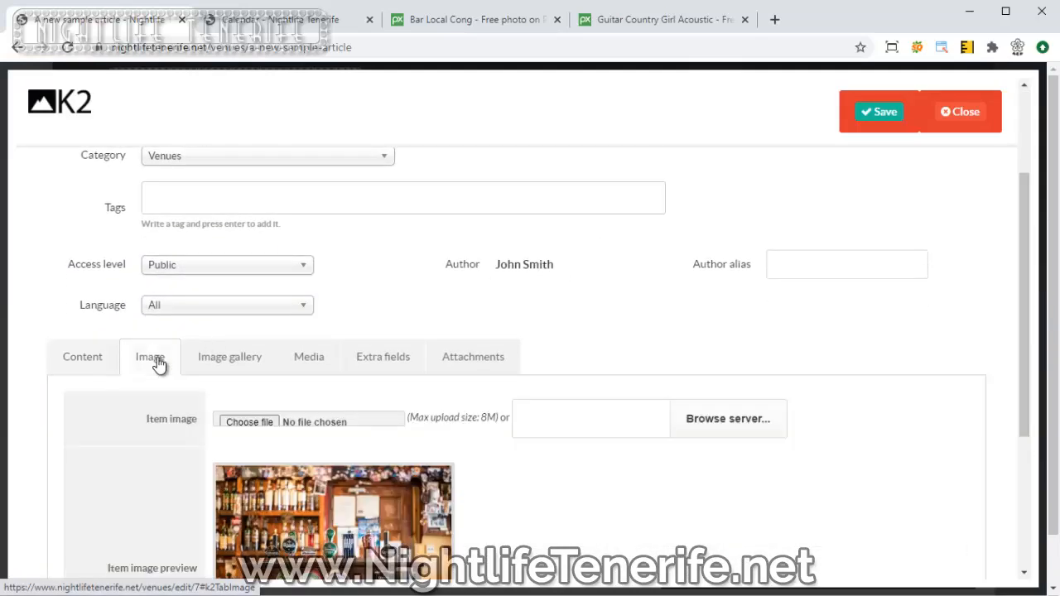
left_click(88, 359)
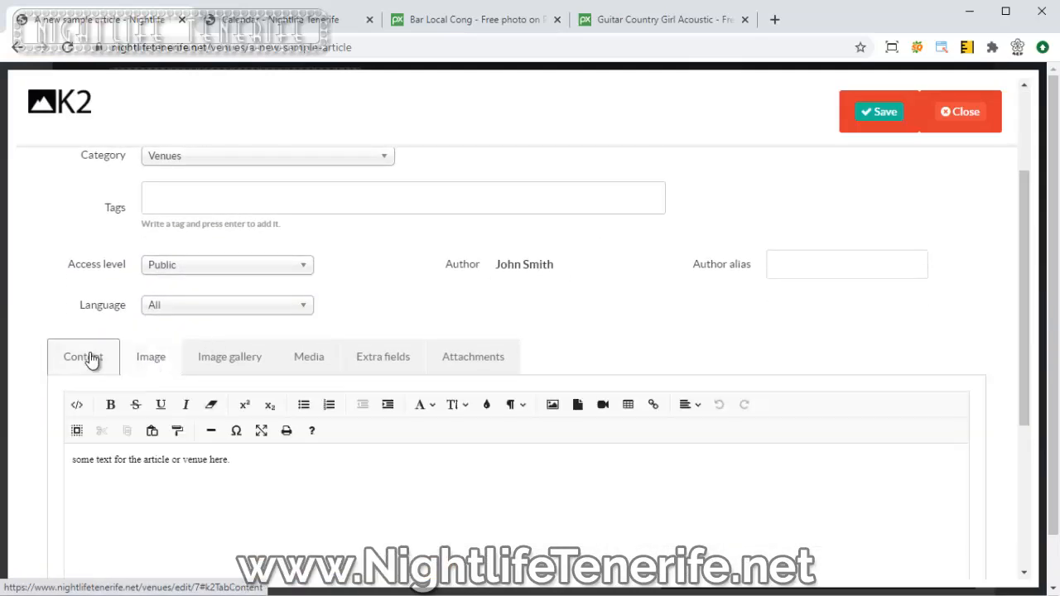
left_click(314, 365)
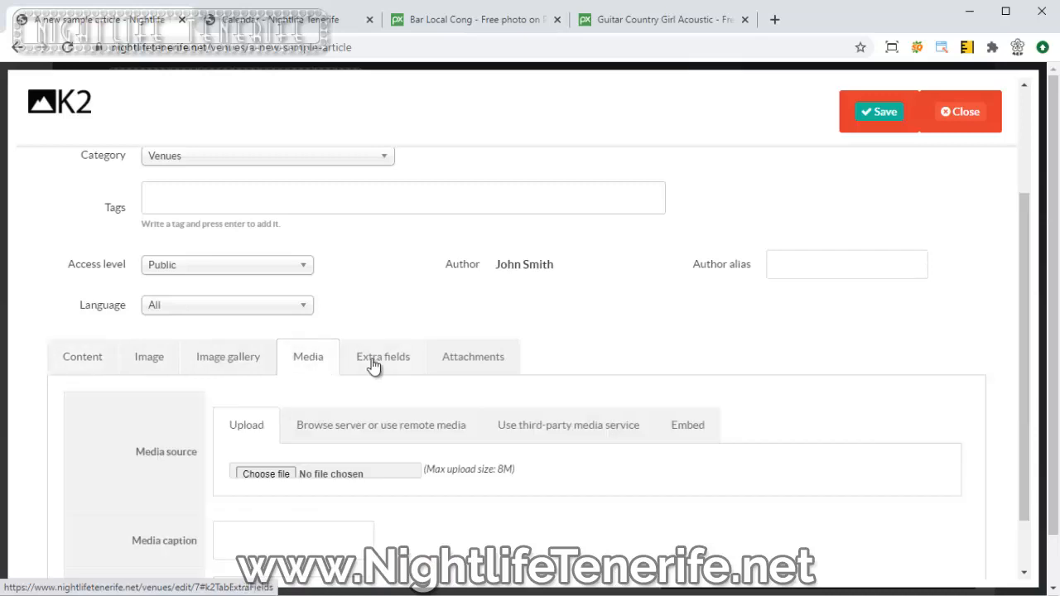
left_click(570, 430)
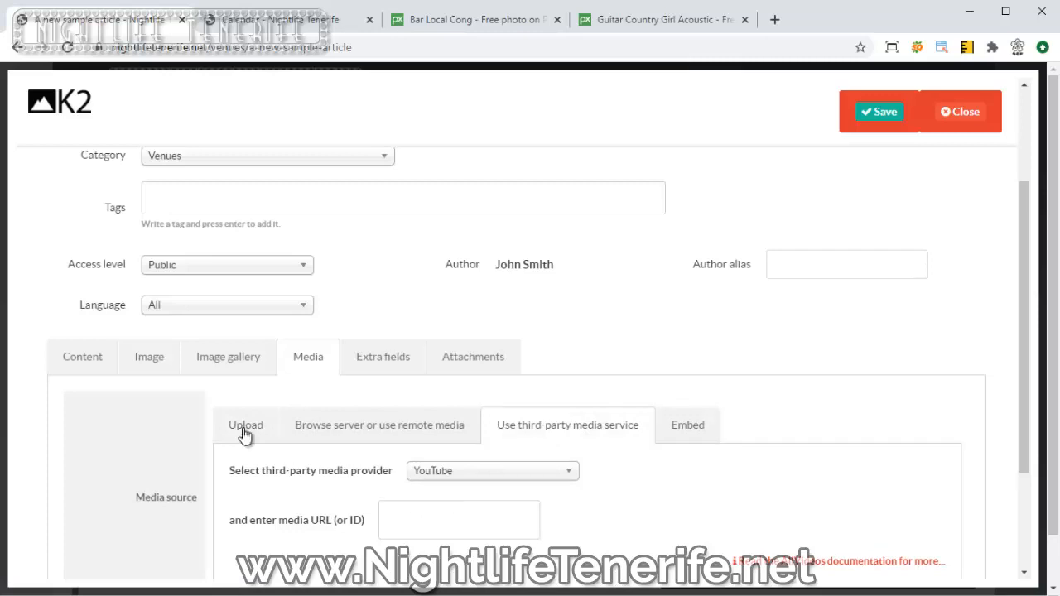
left_click(85, 360)
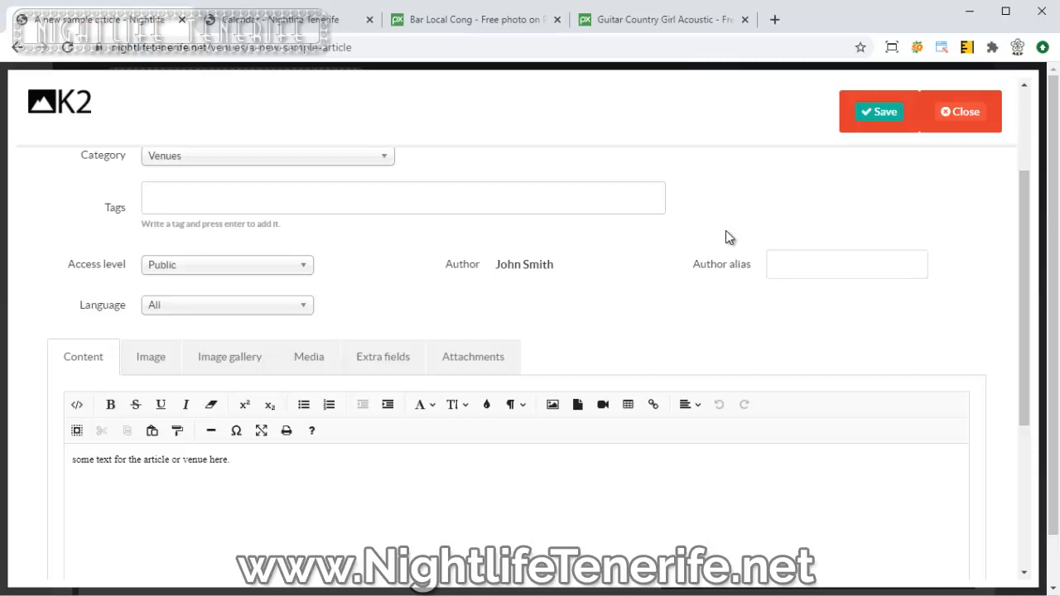
Step: Save the article, close the editor and go back to the Venues listing
left_click(879, 113)
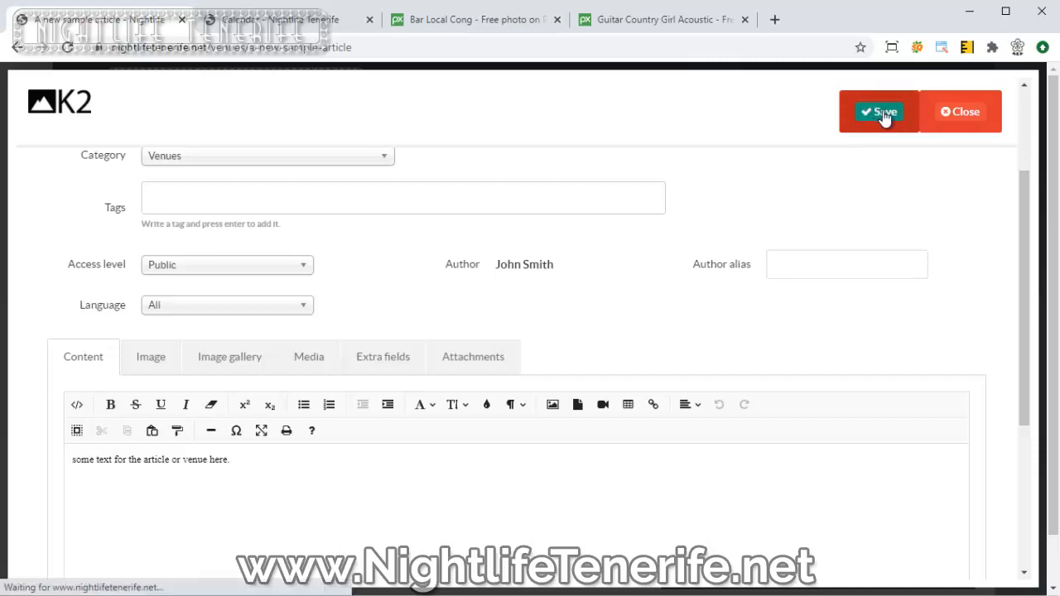
left_click(945, 110)
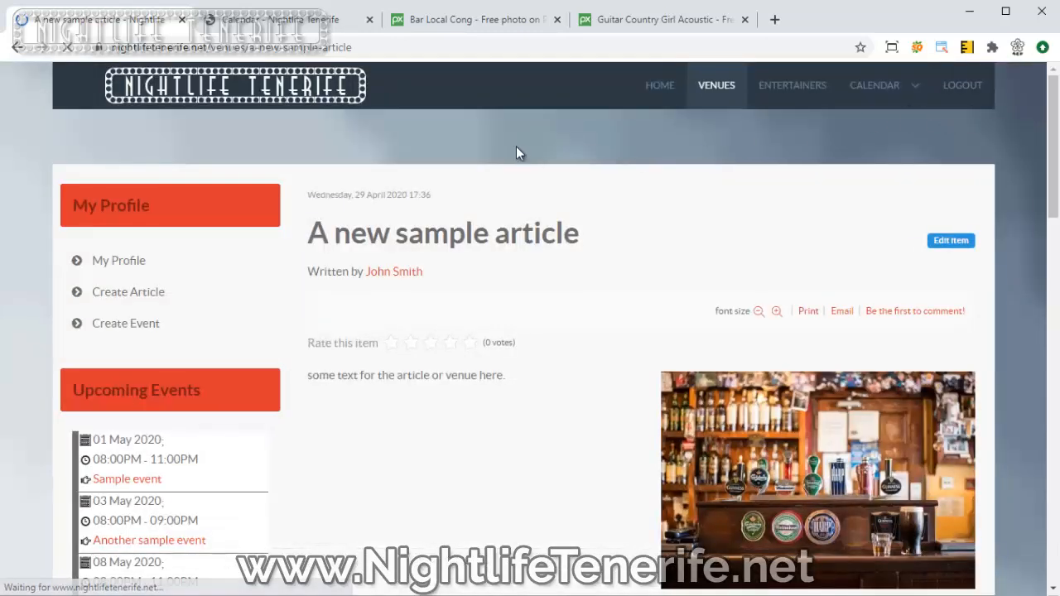
left_click(708, 85)
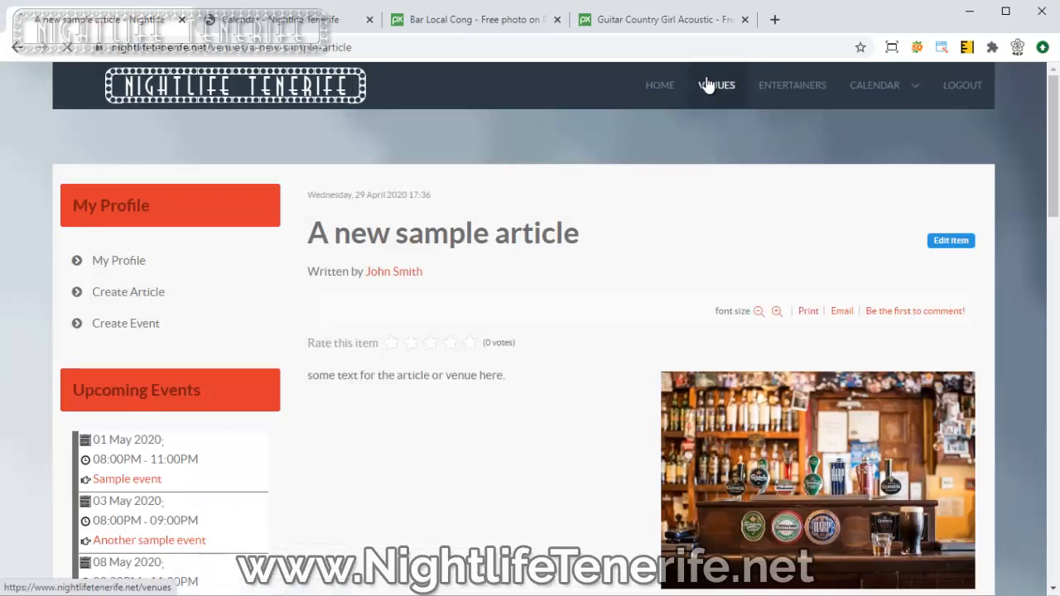